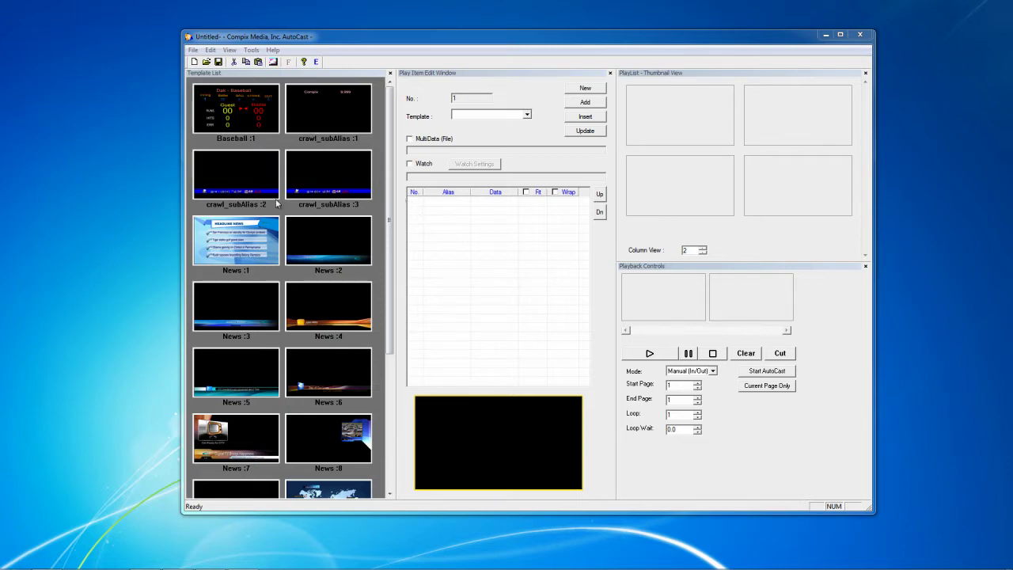
- Cycle the playlist Column View through 1 to 4 columns, then set it to 1
left_click_drag(390, 261, 411, 217)
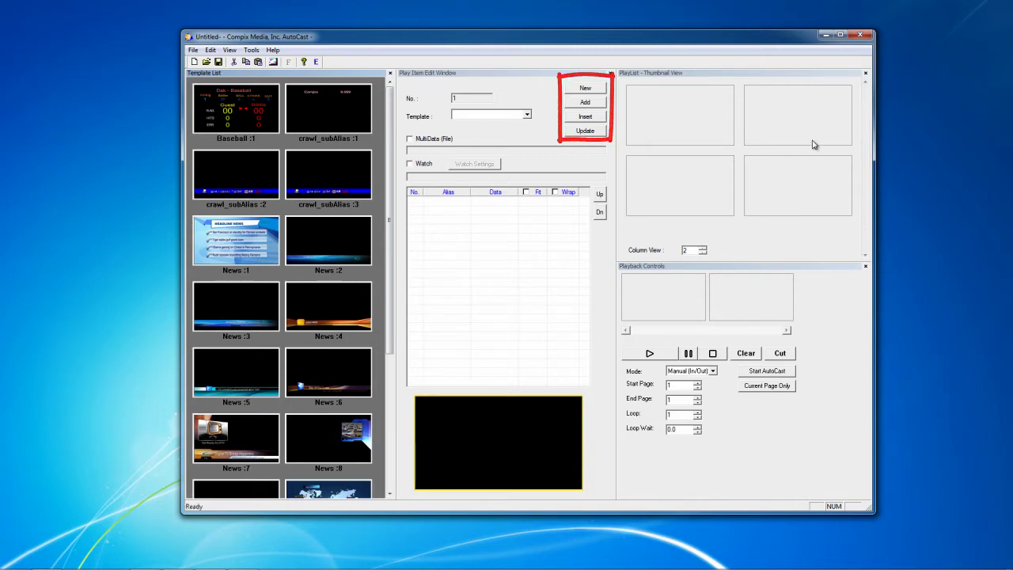
left_click(702, 254)
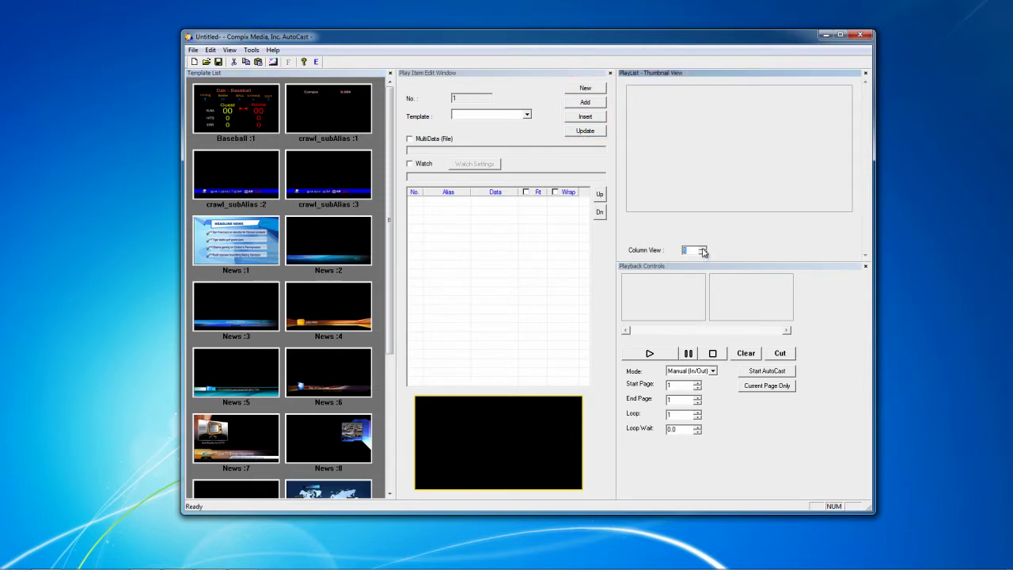
left_click(702, 250)
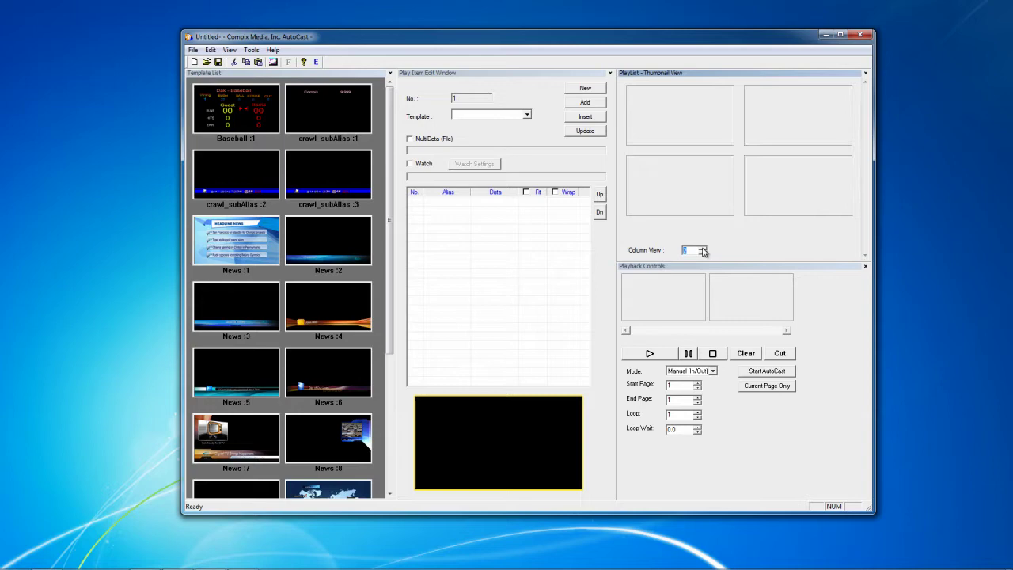
left_click(702, 249)
left_click(702, 249)
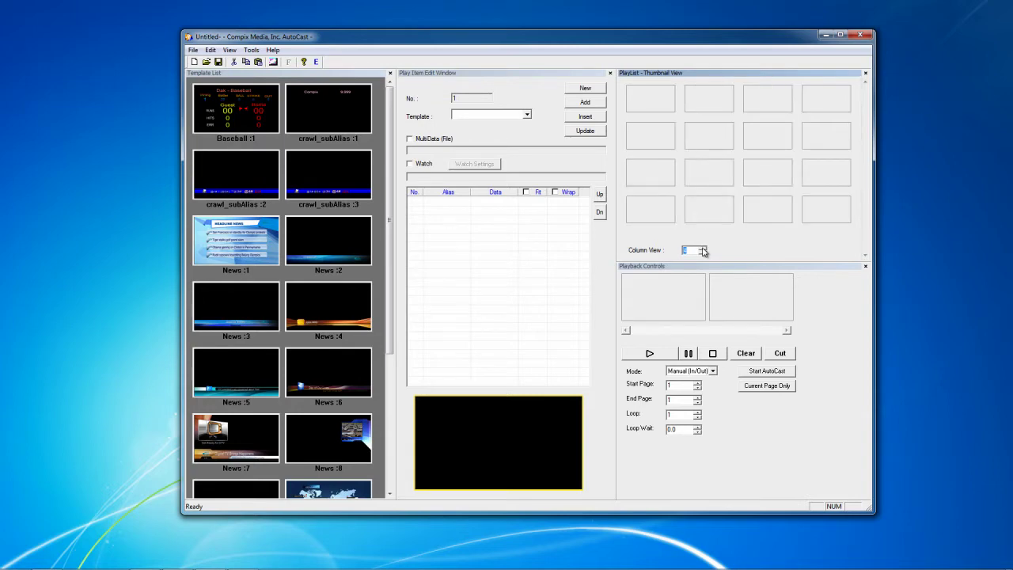
left_click(702, 253)
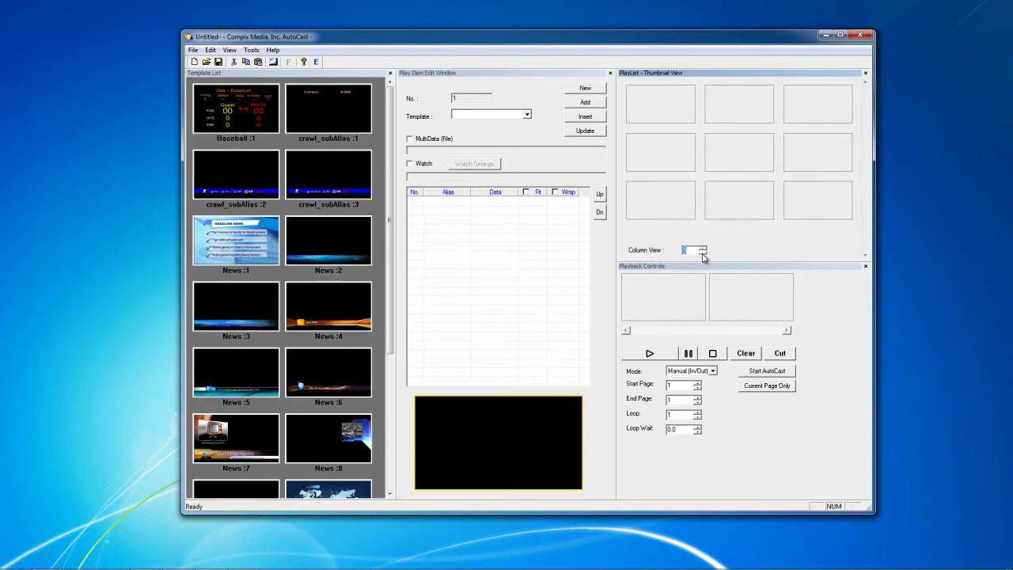
left_click(702, 253)
left_click(703, 253)
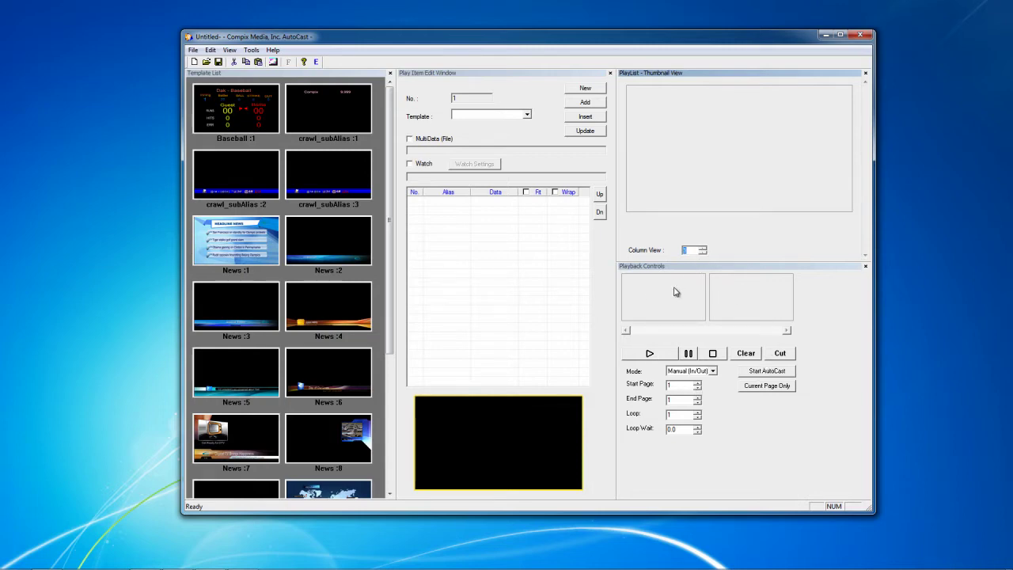
- Load the Baseball template into the play item and open it in GenCG HD for editing
left_click(254, 110)
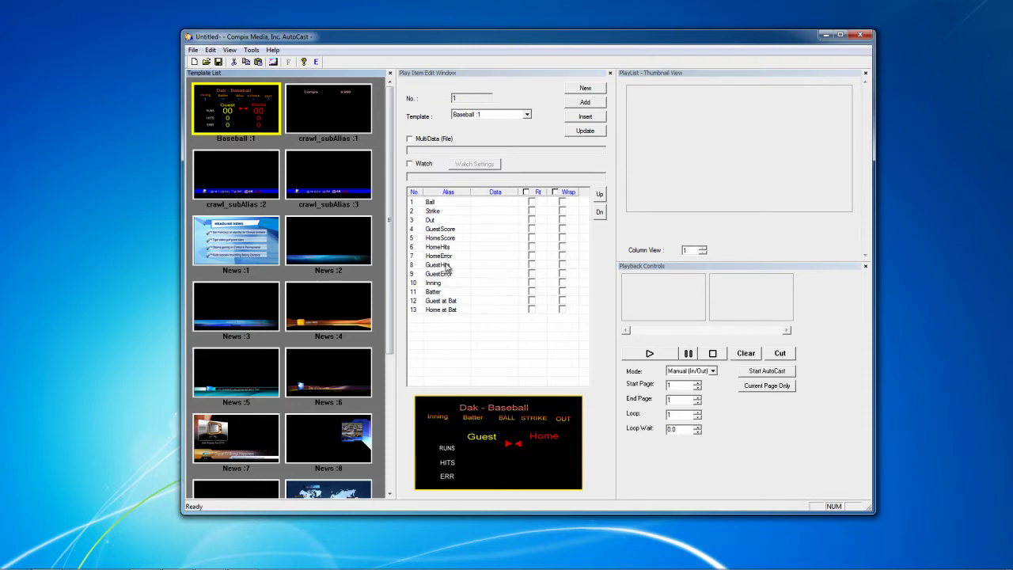
right_click(250, 117)
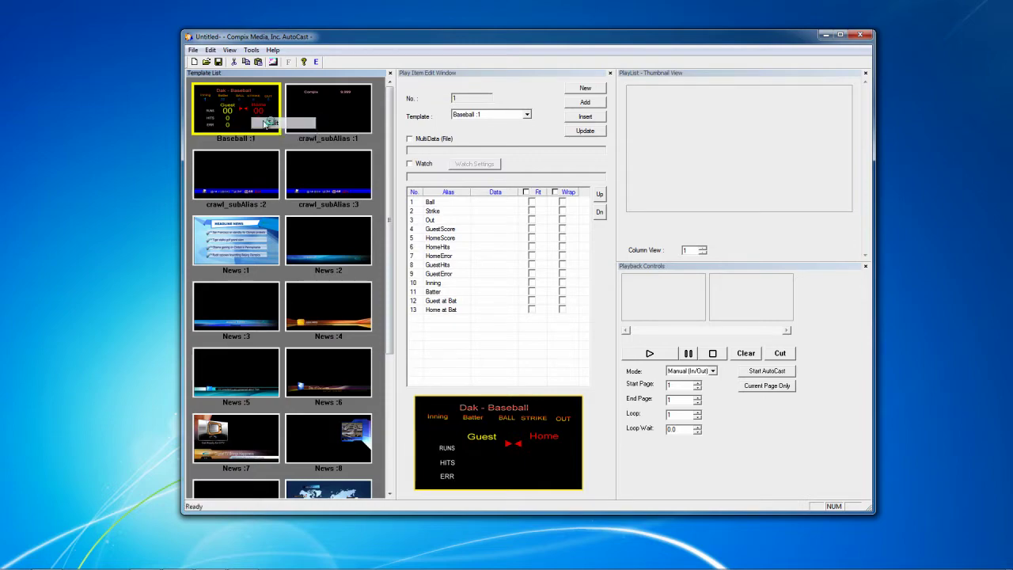
left_click(272, 124)
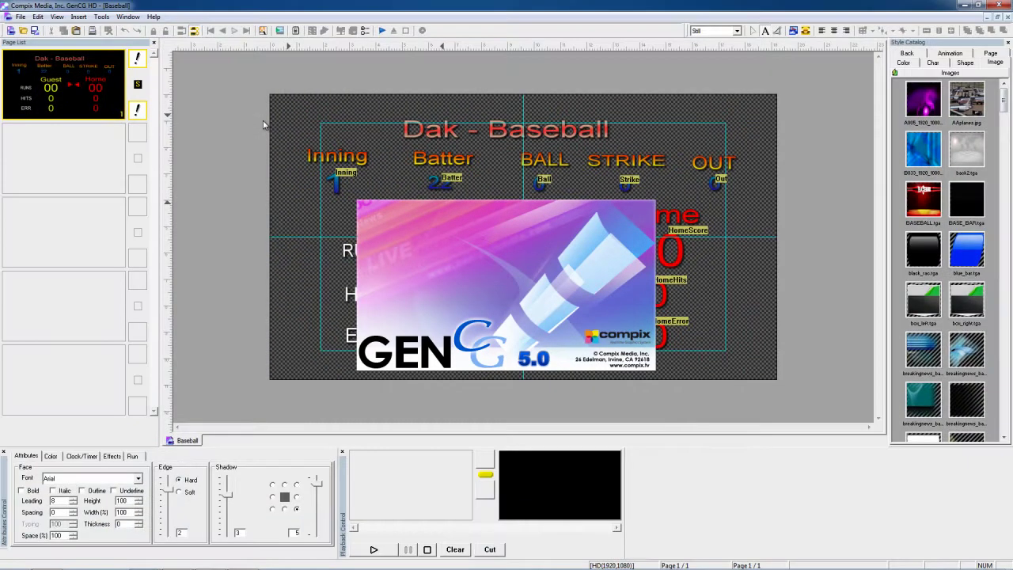
- Give the scoreboard's ball count object the alias Ball, then close GenCG HD
left_click(541, 186)
right_click(538, 186)
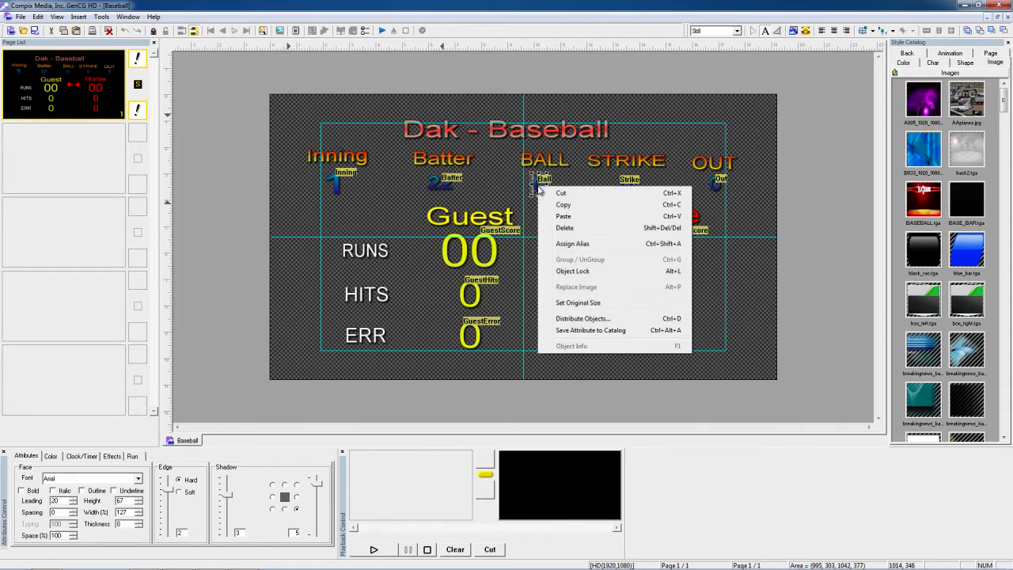
left_click(596, 245)
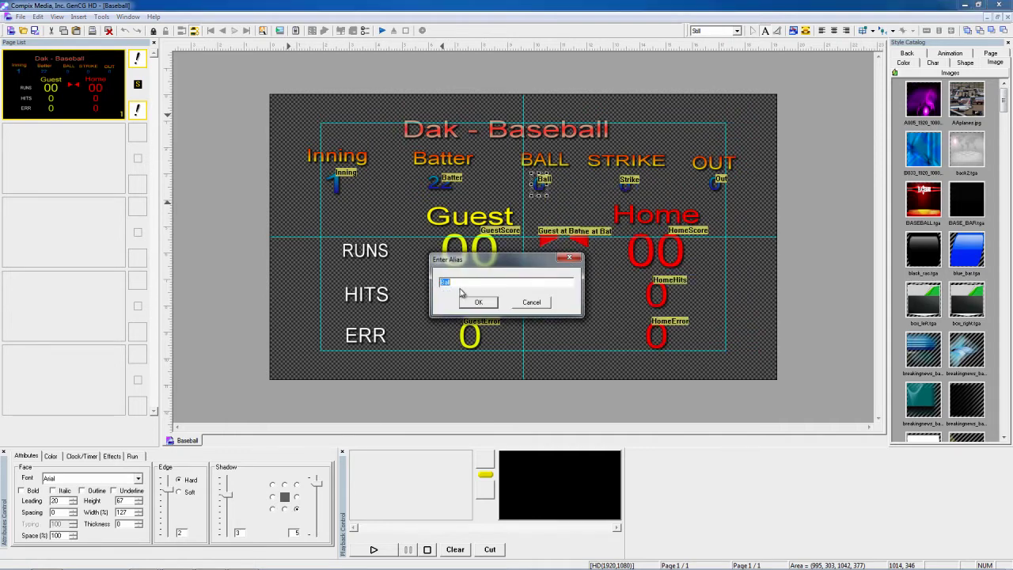
left_click(479, 301)
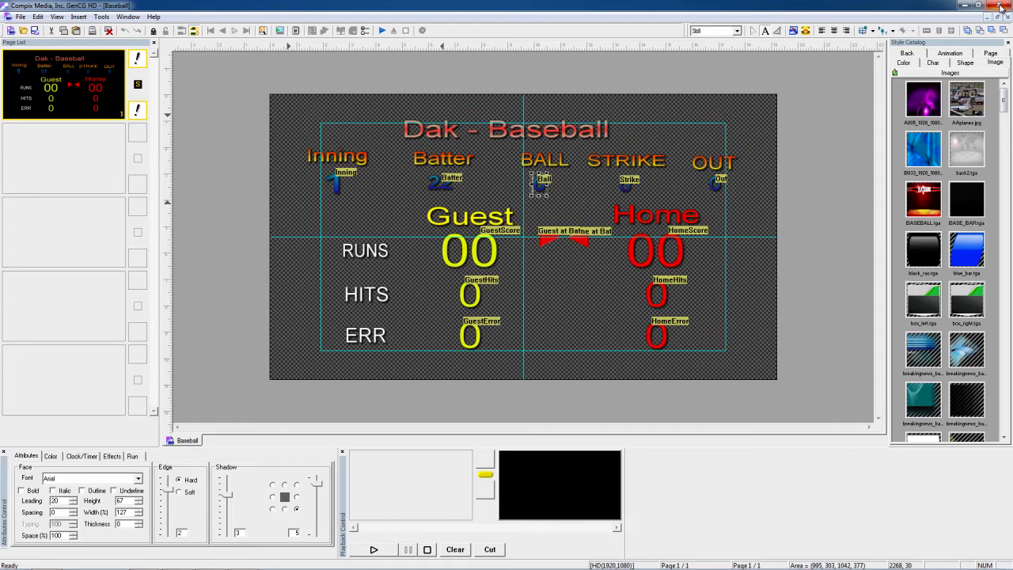
left_click(1001, 6)
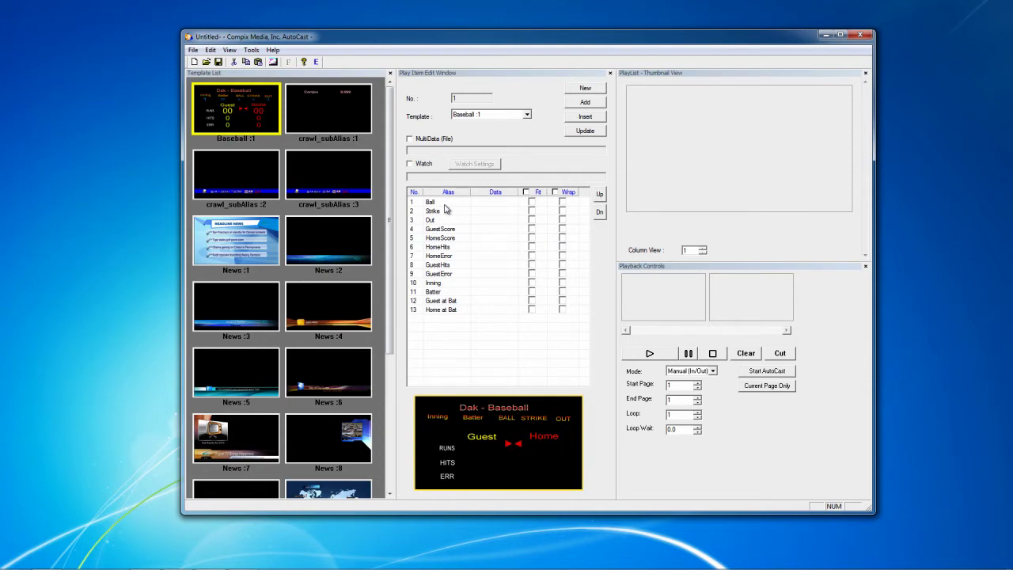
- Turn on Watch for the play item with Sports Interface as the data type
left_click(410, 163)
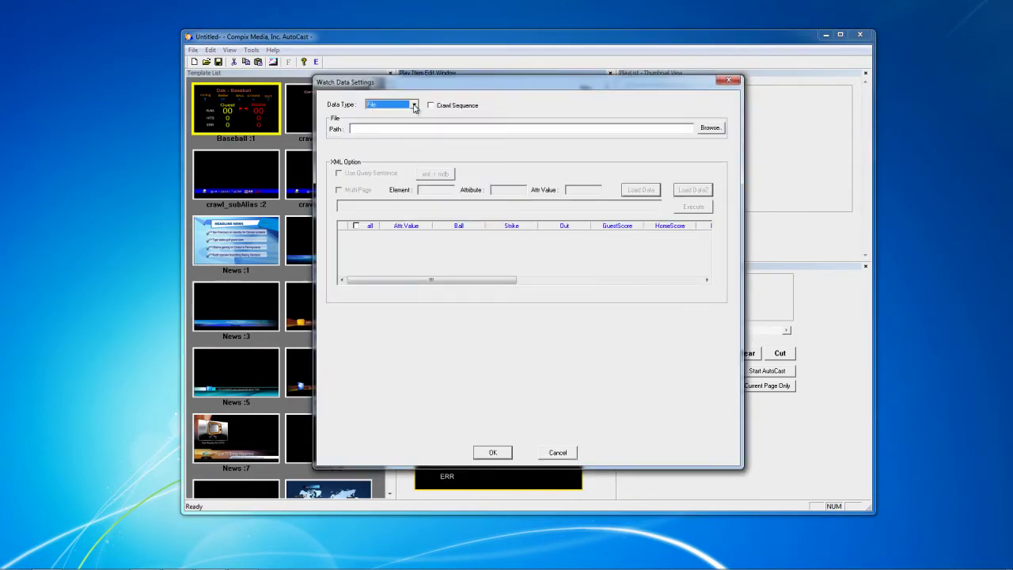
left_click(414, 105)
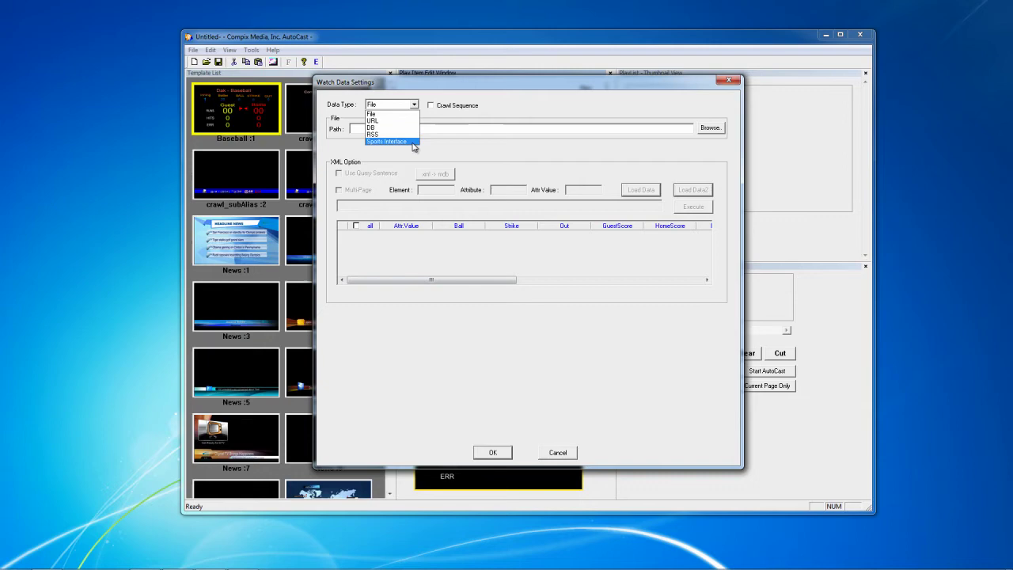
left_click(411, 143)
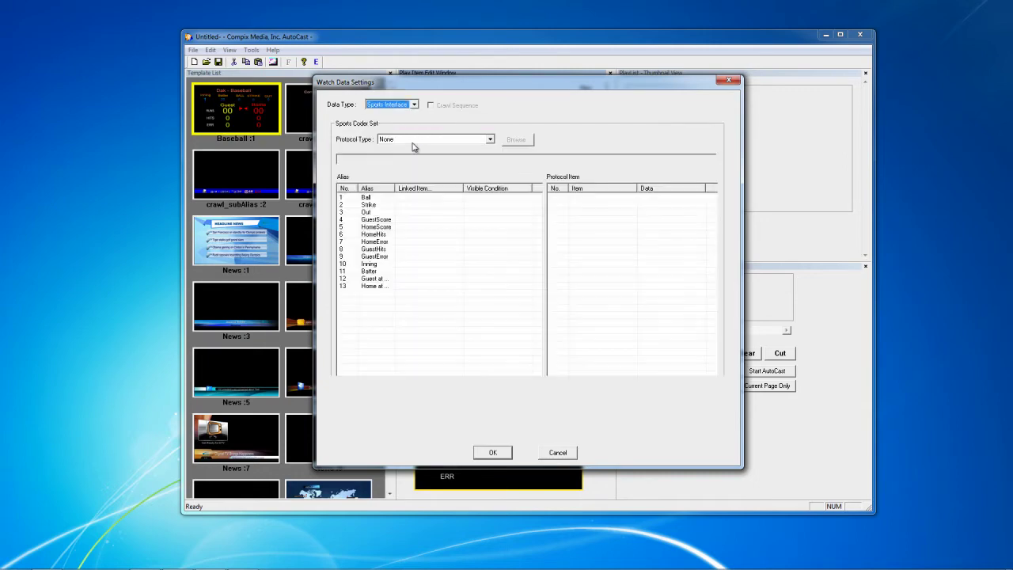
left_click(490, 141)
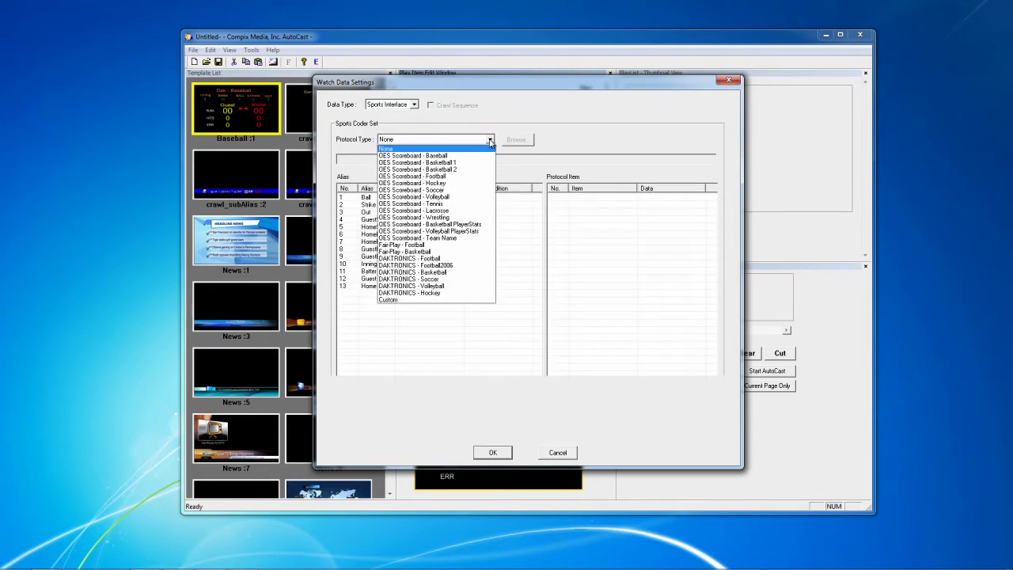
- Set the protocol type to Custom and load the Daktronics-Baseball.txt protocol file
left_click(466, 301)
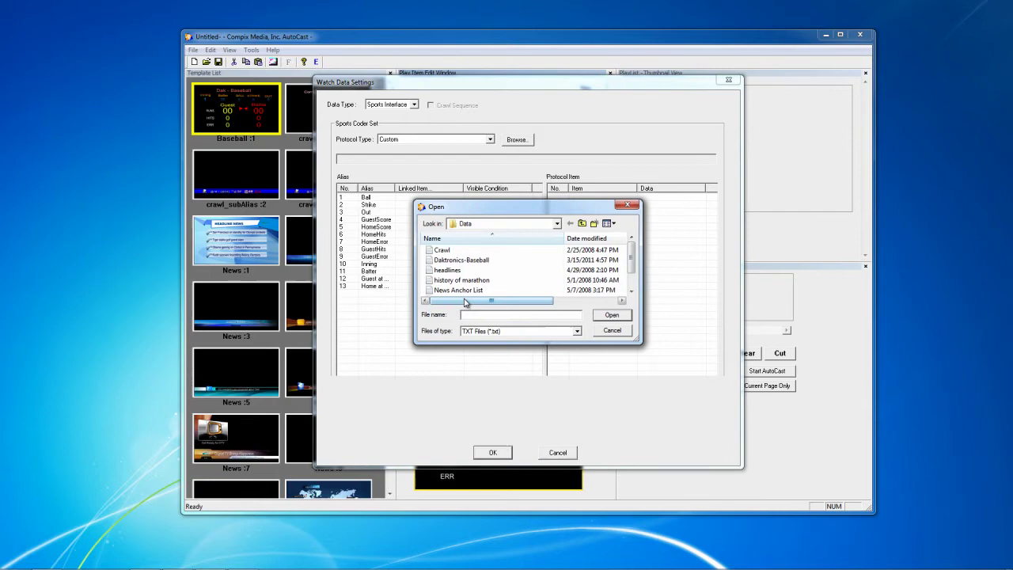
left_click(475, 262)
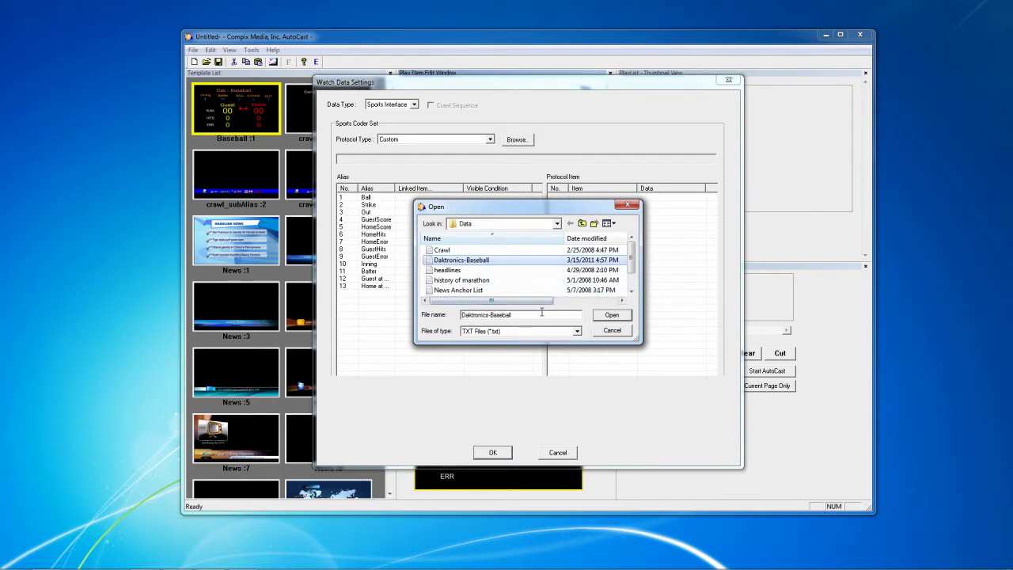
left_click(615, 317)
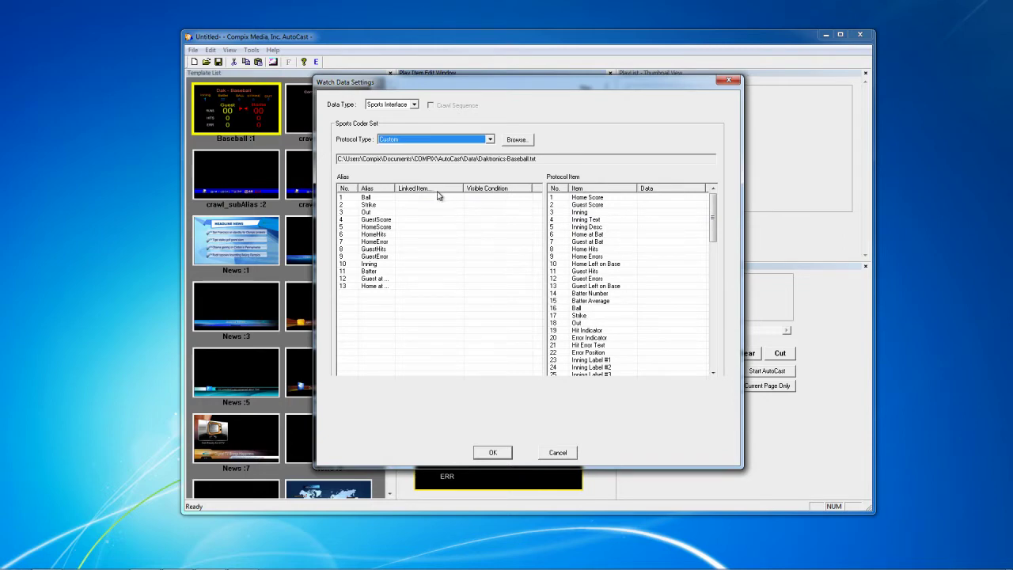
- Link the Ball, Strike and Out aliases to the Ball, Strike and Out protocol items
left_click(377, 199)
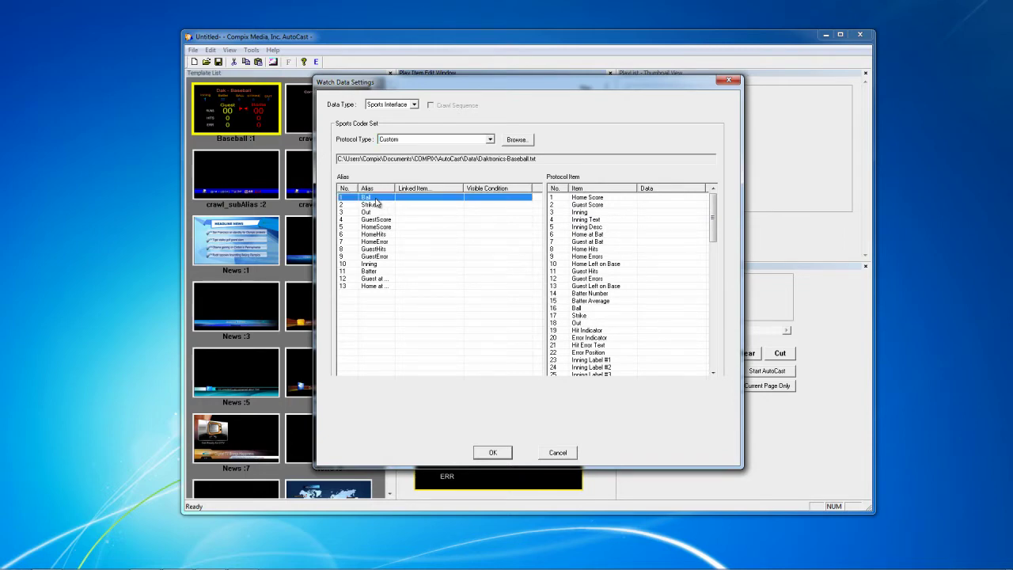
left_click(582, 309)
left_click(388, 206)
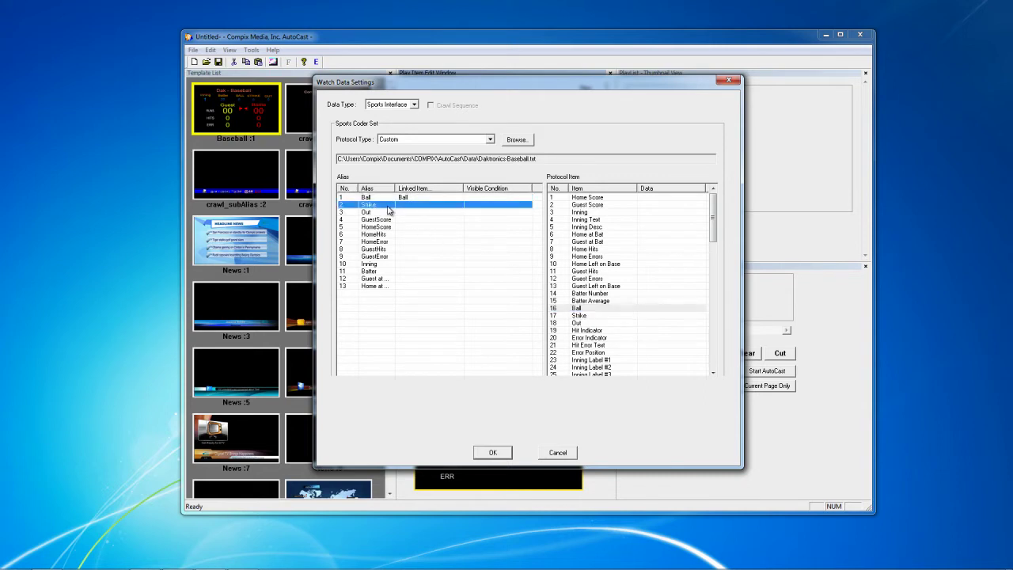
left_click(592, 316)
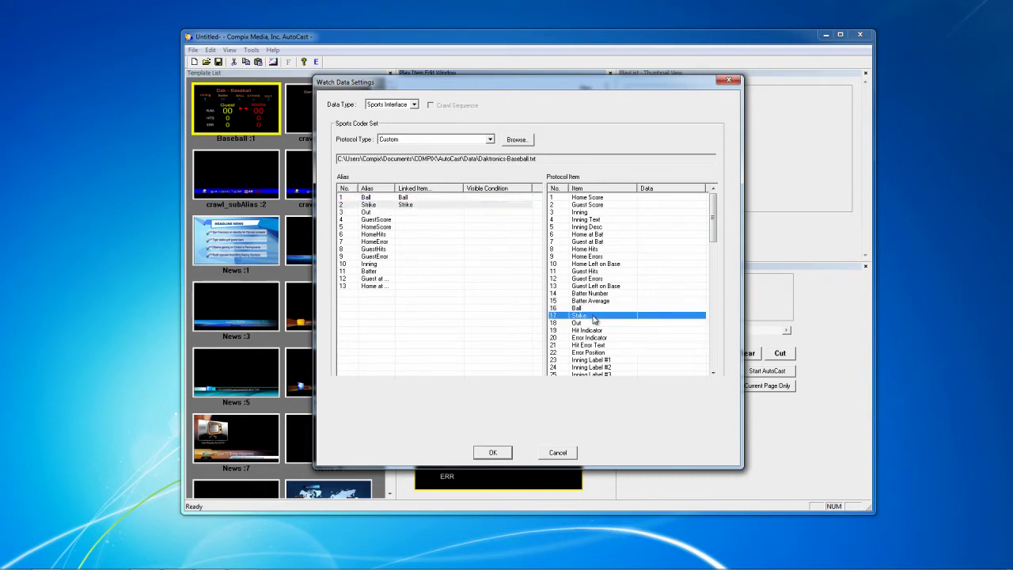
left_click(399, 212)
left_click(598, 324)
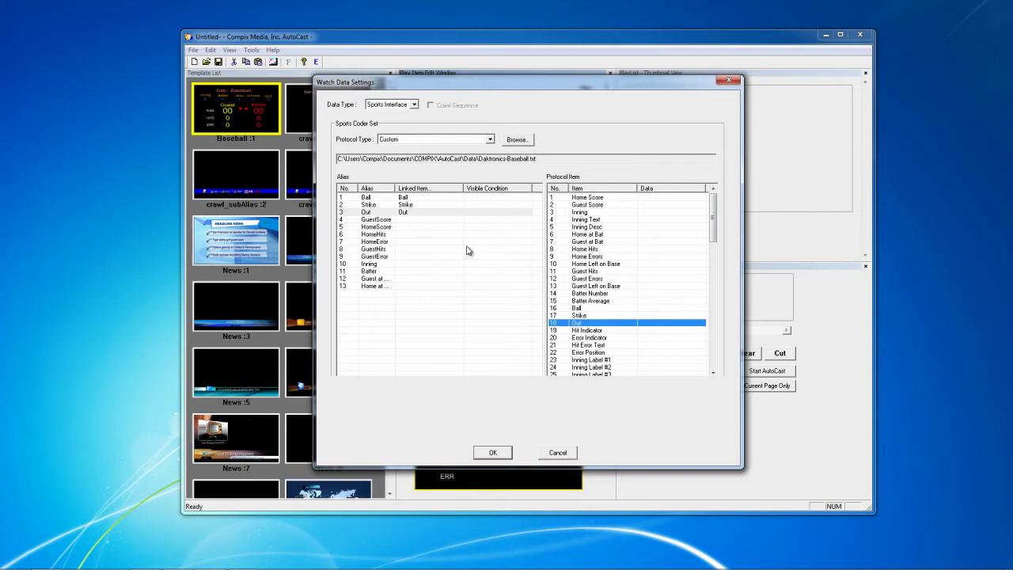
- Confirm the watch settings, add Baseball :1 to the playlist, and return Column View to 1
left_click(491, 453)
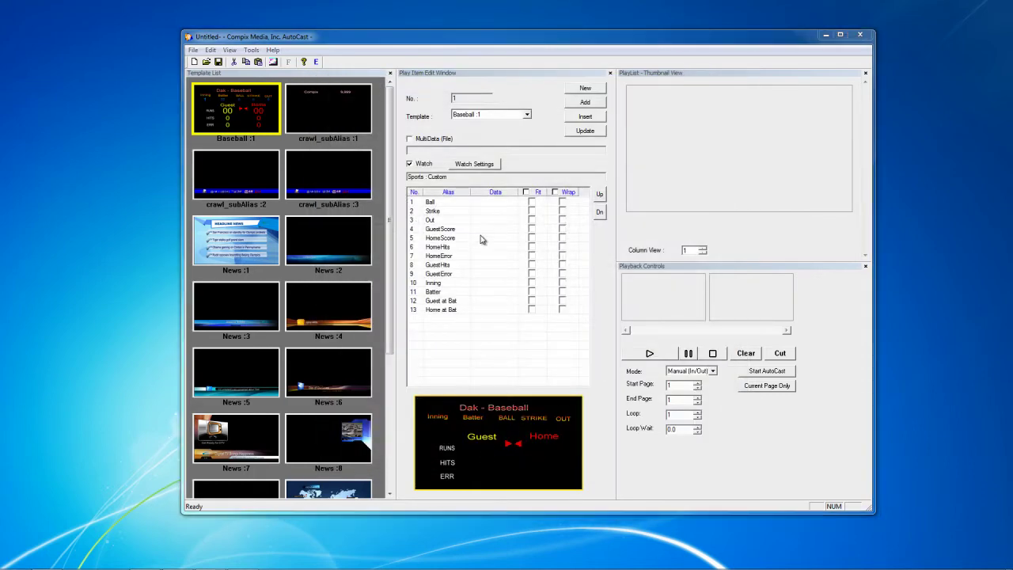
left_click(595, 105)
left_click(702, 248)
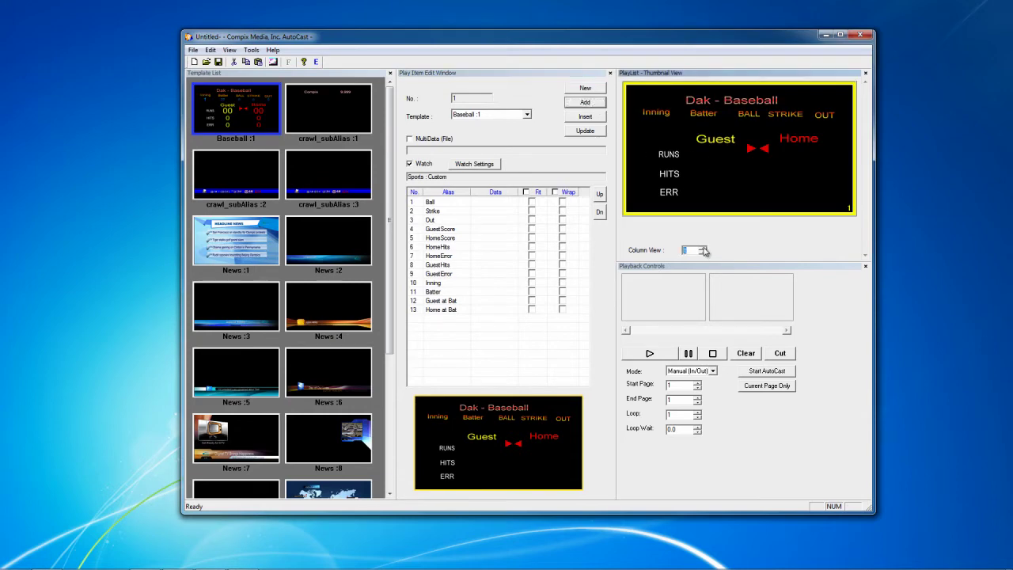
left_click(703, 248)
left_click(703, 254)
left_click(702, 254)
- Maximize AutoCast to preview the playlist, then restore the window with Column View at 1
double_click(839, 39)
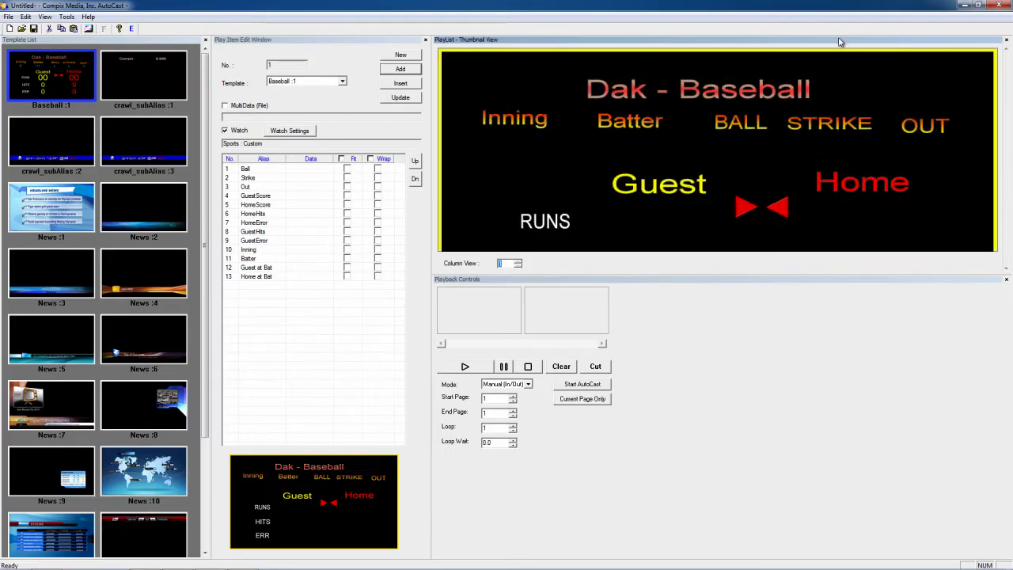
left_click(518, 262)
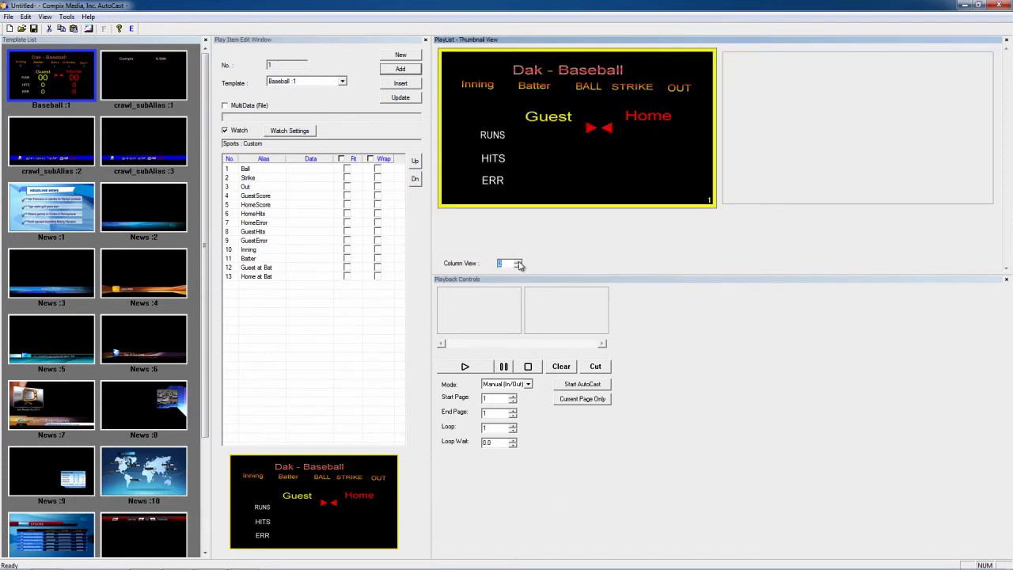
left_click(985, 6)
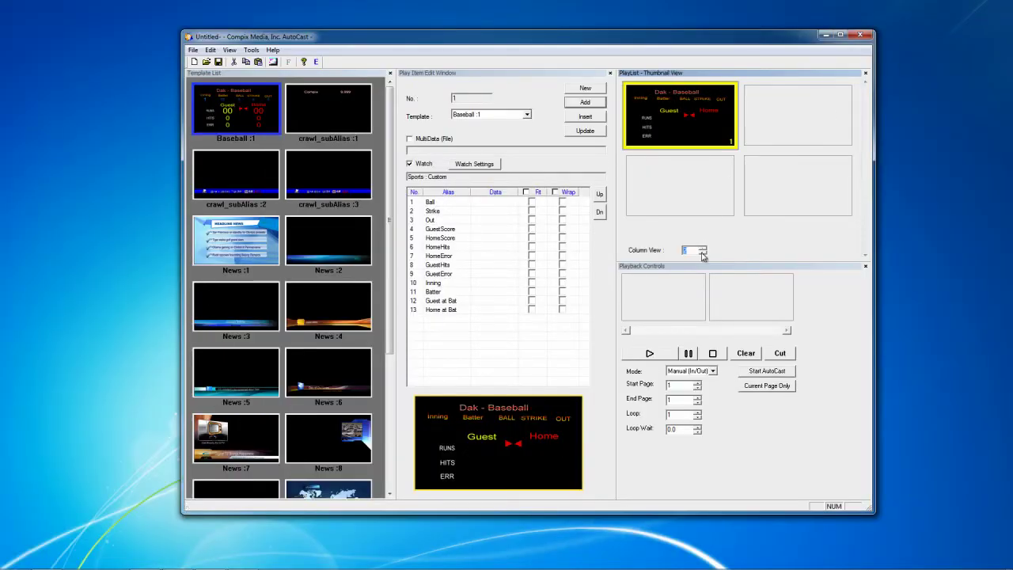
left_click(702, 253)
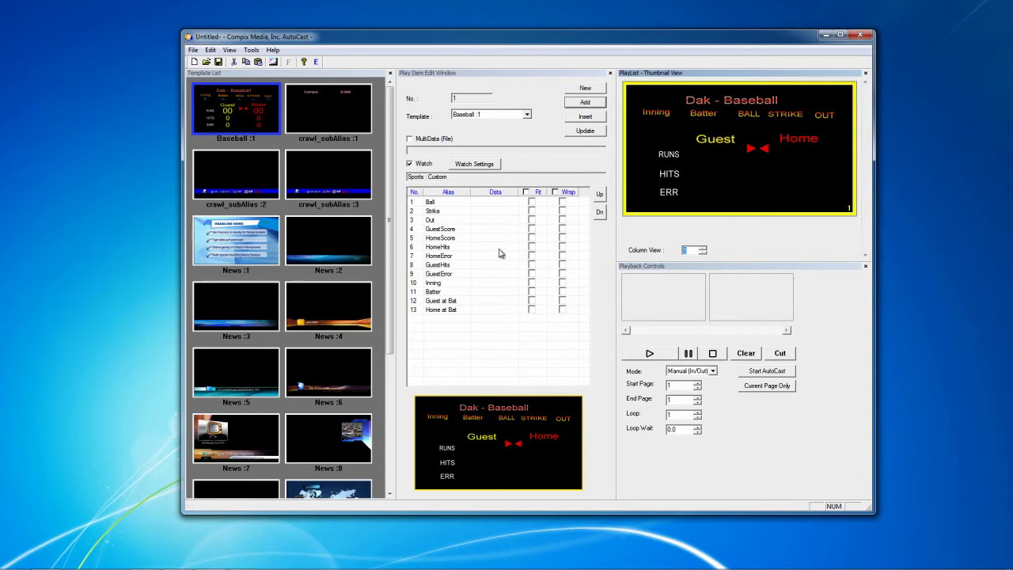
- Switch the Baseball item's protocol to OES Scoreboard - Baseball, accepting the cleared alias links
left_click(481, 166)
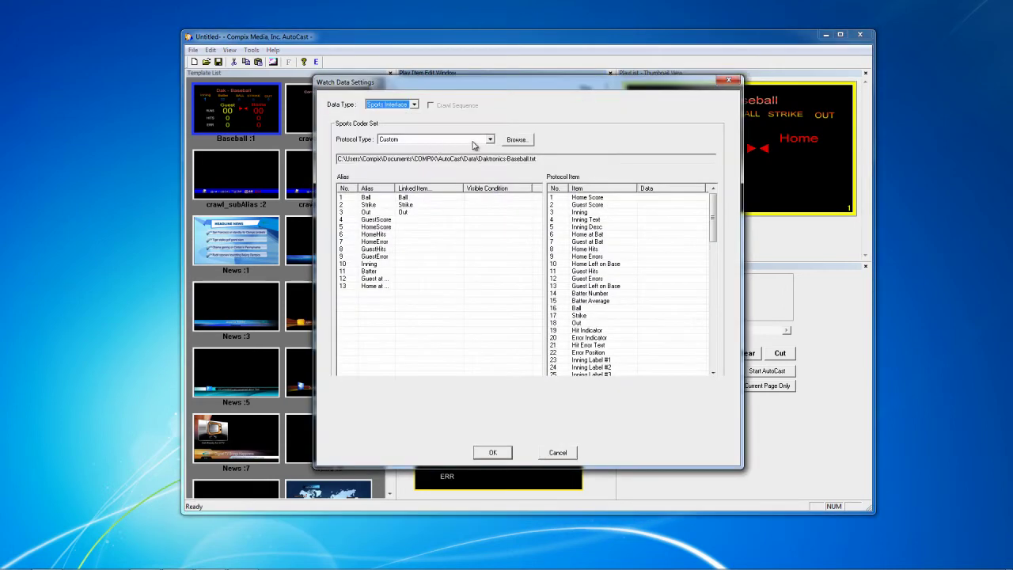
left_click(490, 140)
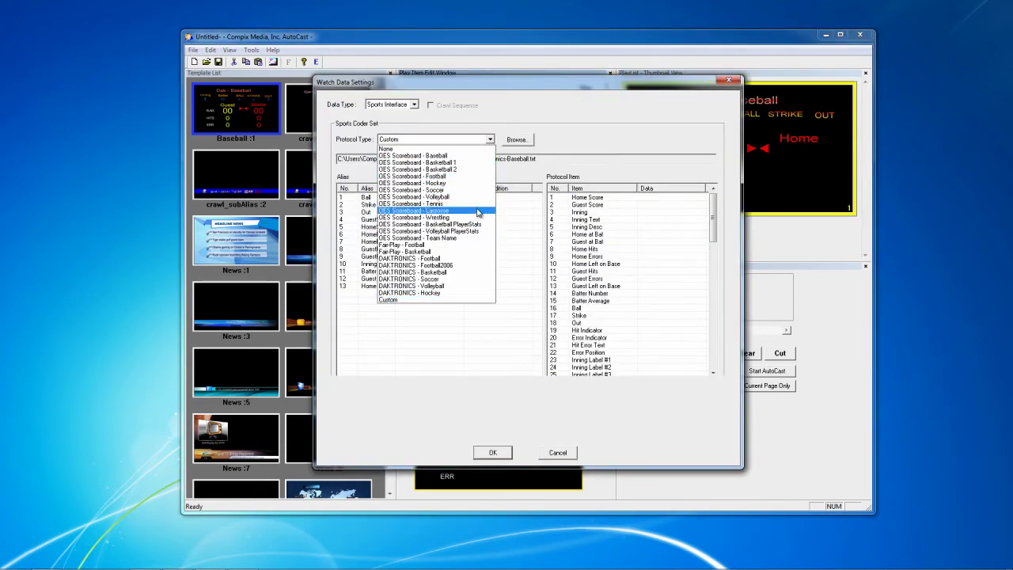
left_click(468, 157)
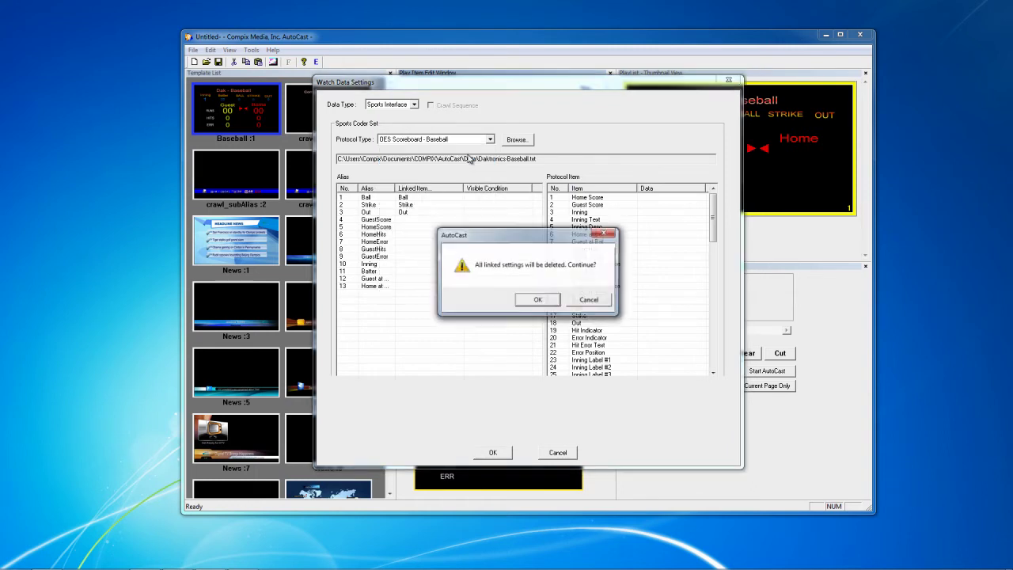
left_click(536, 303)
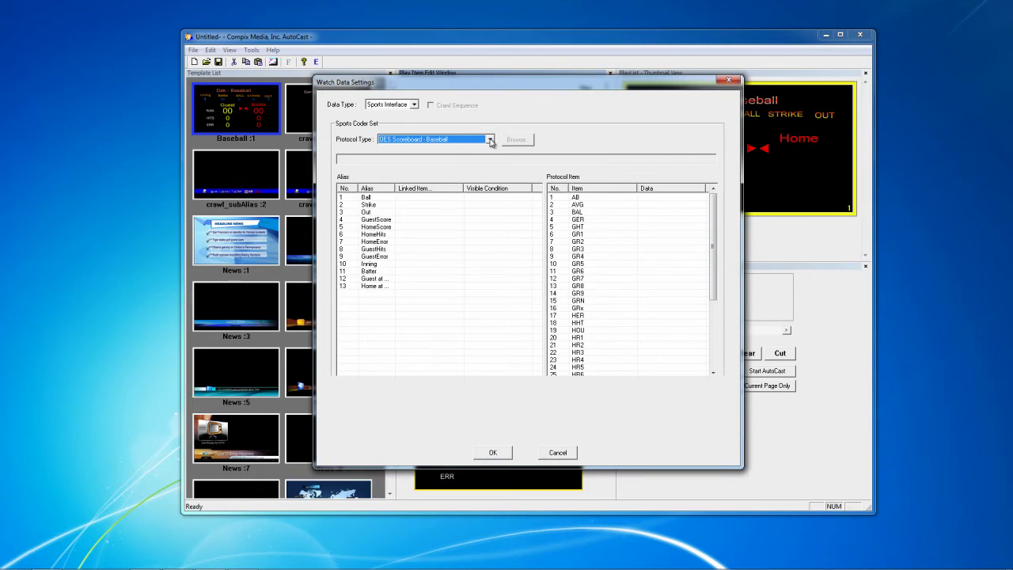
- Link Ball to BAL and Strike to STR, then confirm the watch settings
mouse_move(715, 233)
left_mouse_down()
mouse_move(720, 267)
mouse_move(719, 237)
left_mouse_up()
left_click(383, 199)
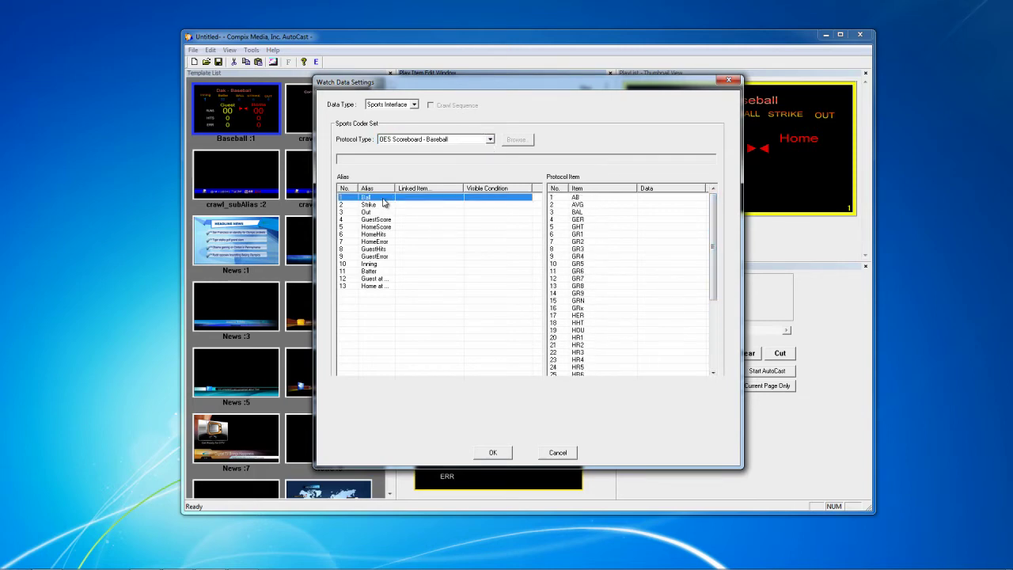
left_click(587, 213)
left_click(392, 206)
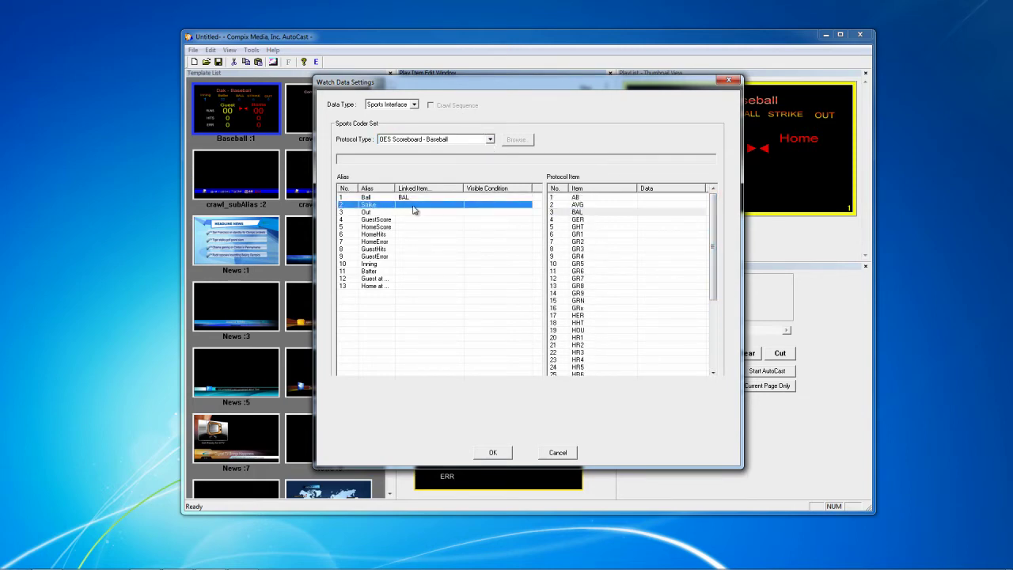
left_click_drag(714, 244, 718, 313)
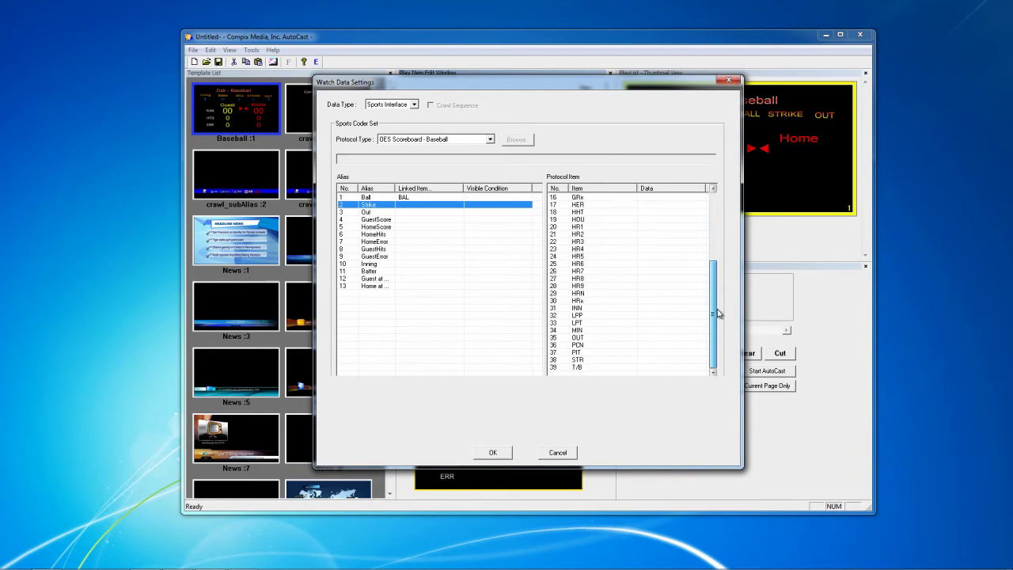
left_click(588, 361)
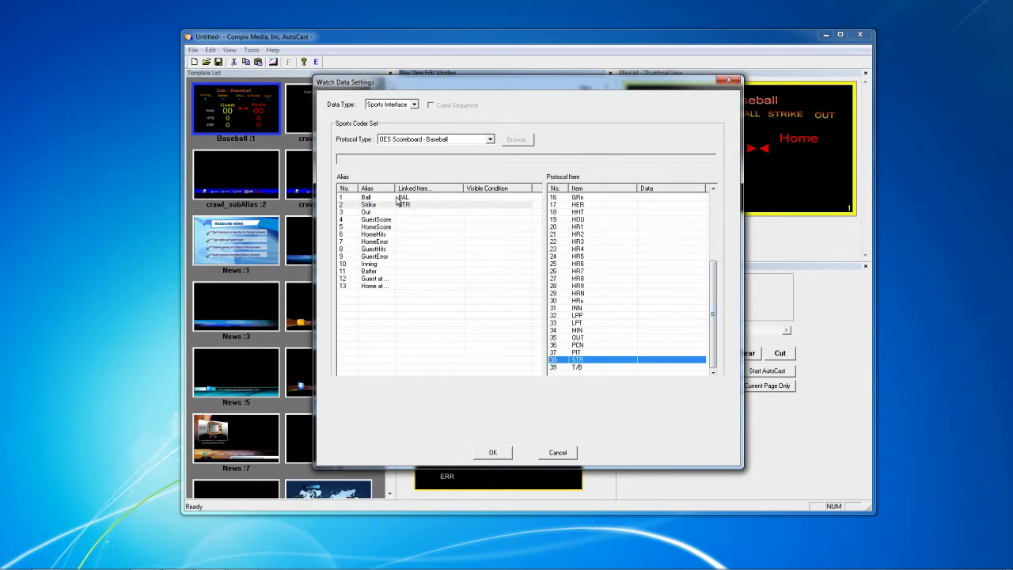
left_click(492, 452)
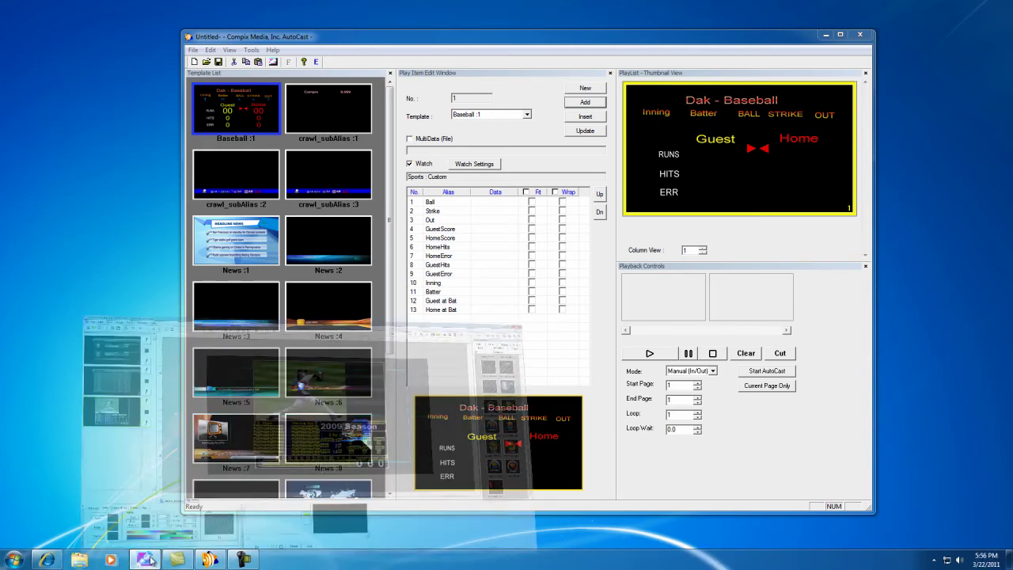
- In GenCG HD, browse the Page List: the Standings page, then the first team scoreboard page
left_click(147, 561)
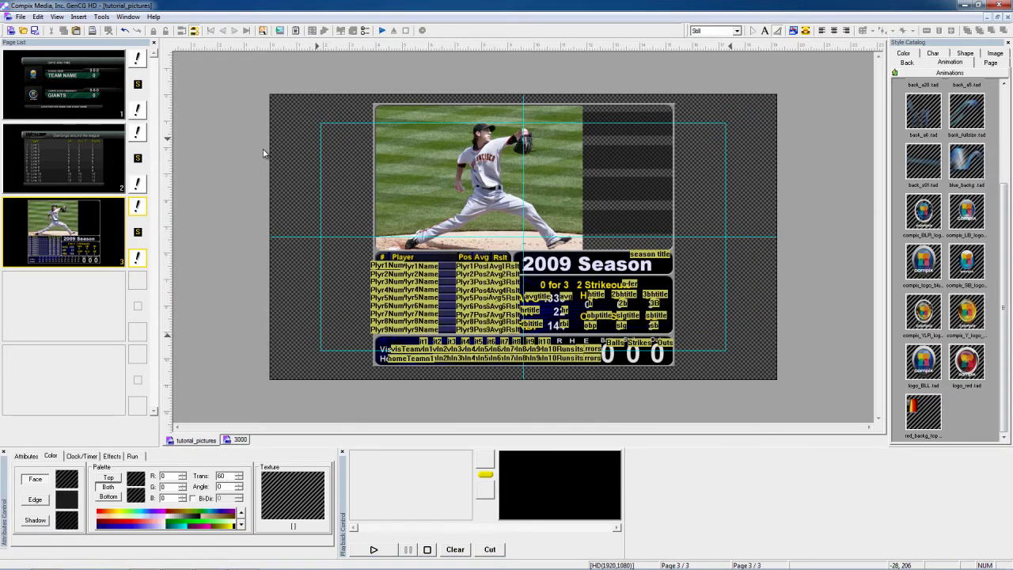
left_click(428, 268)
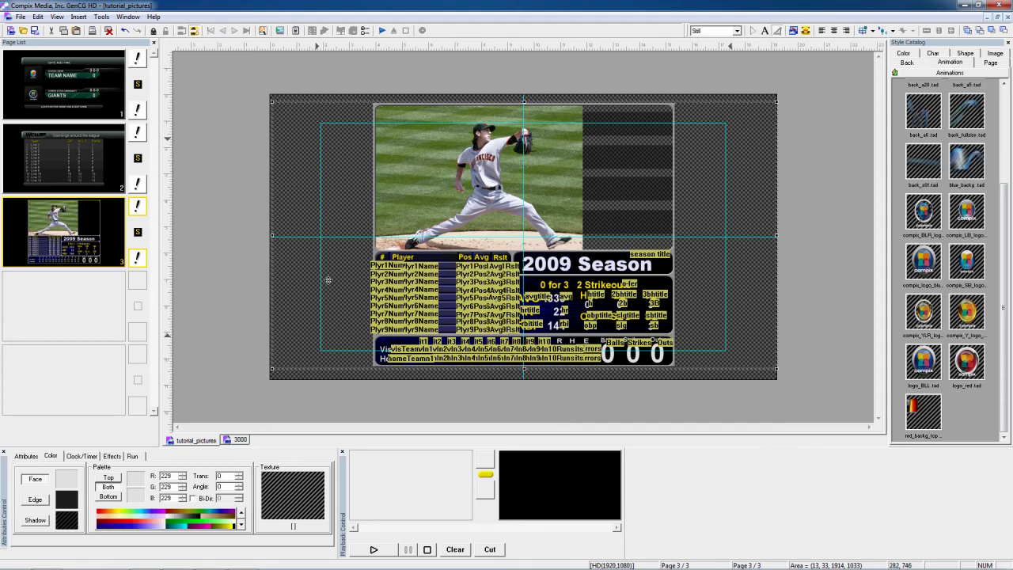
left_click(90, 170)
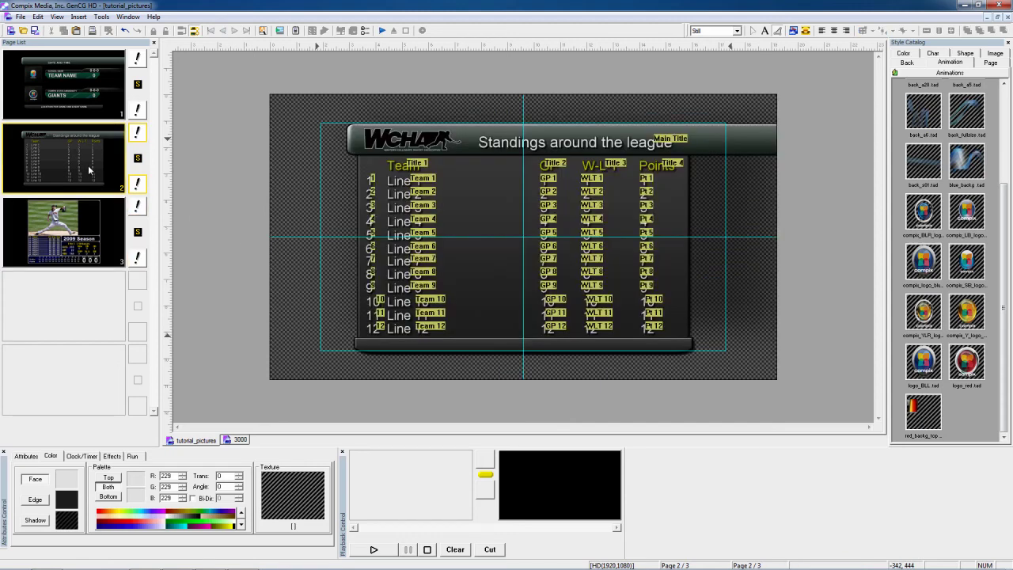
left_click(101, 112)
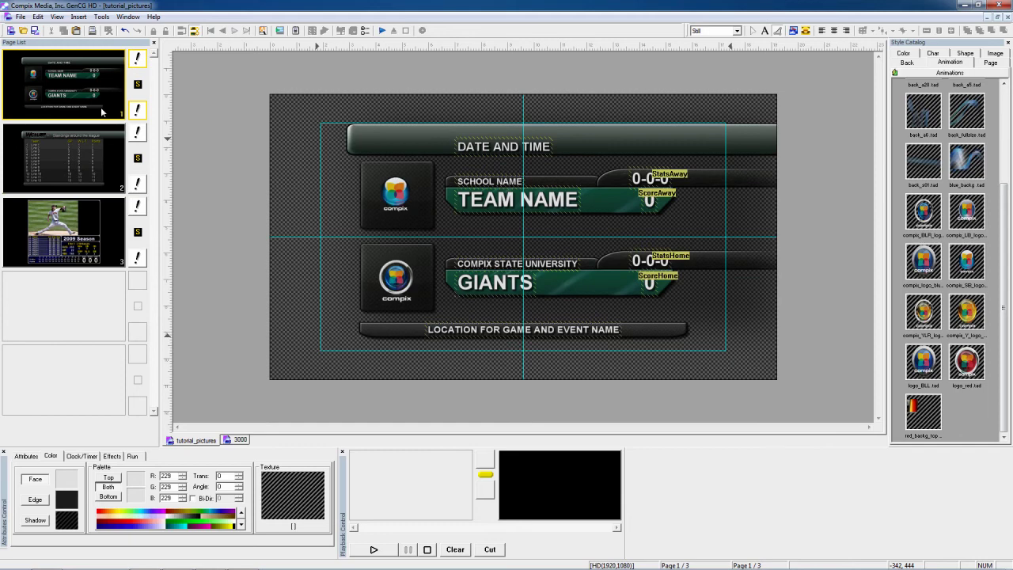